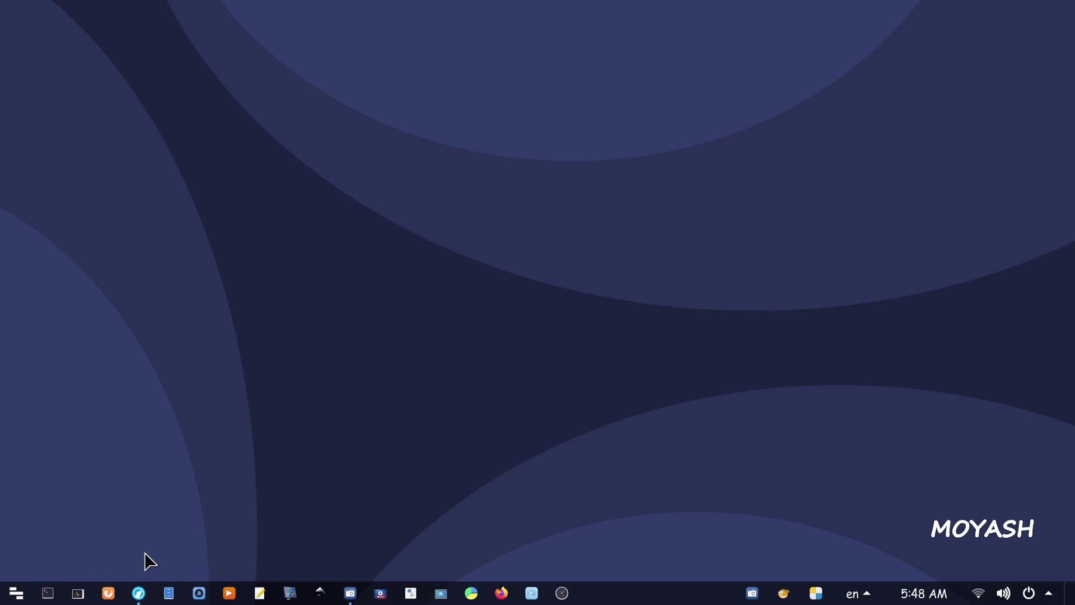
Search 'windows 11 iso' and request the multi-edition x64 ISO in English (United States).
left_click(140, 592)
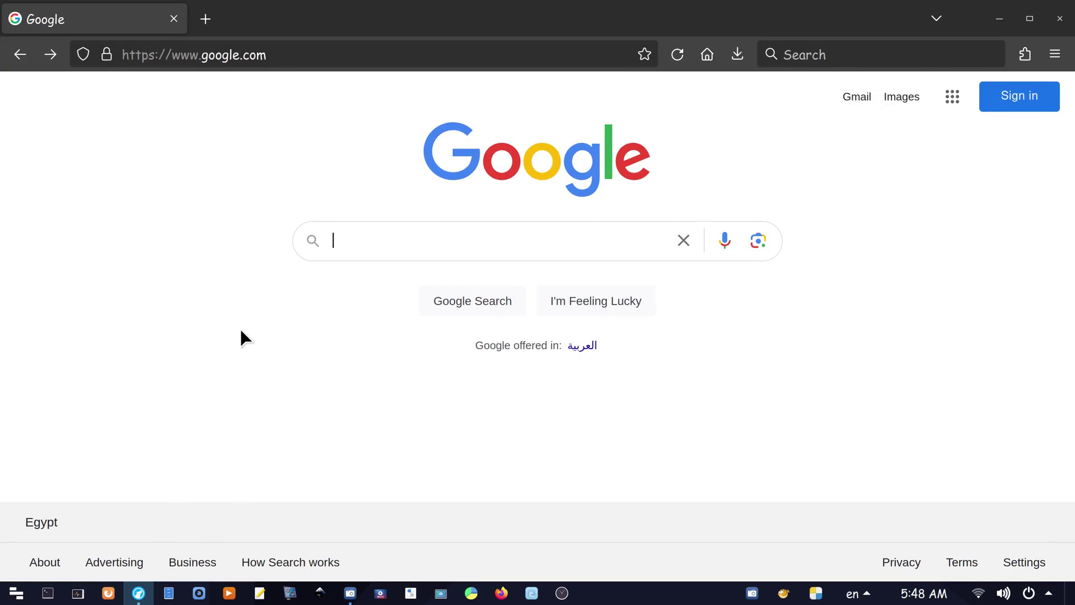
type("windows 11 iso")
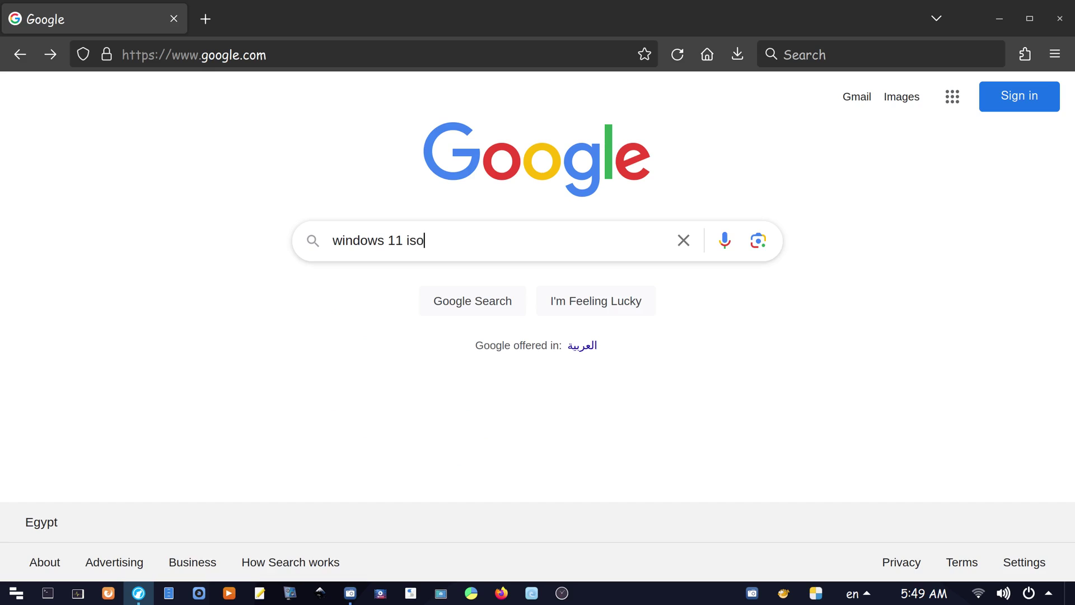
key("Return")
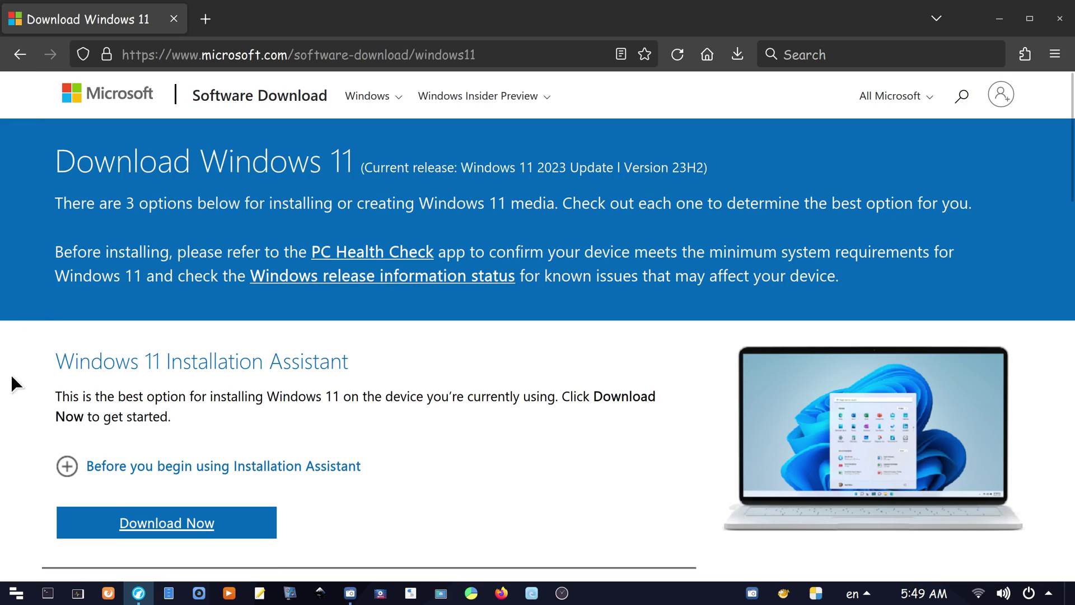
scroll(11, 374, "down", 2)
scroll(11, 374, "down", 2)
scroll(12, 373, "down", 2)
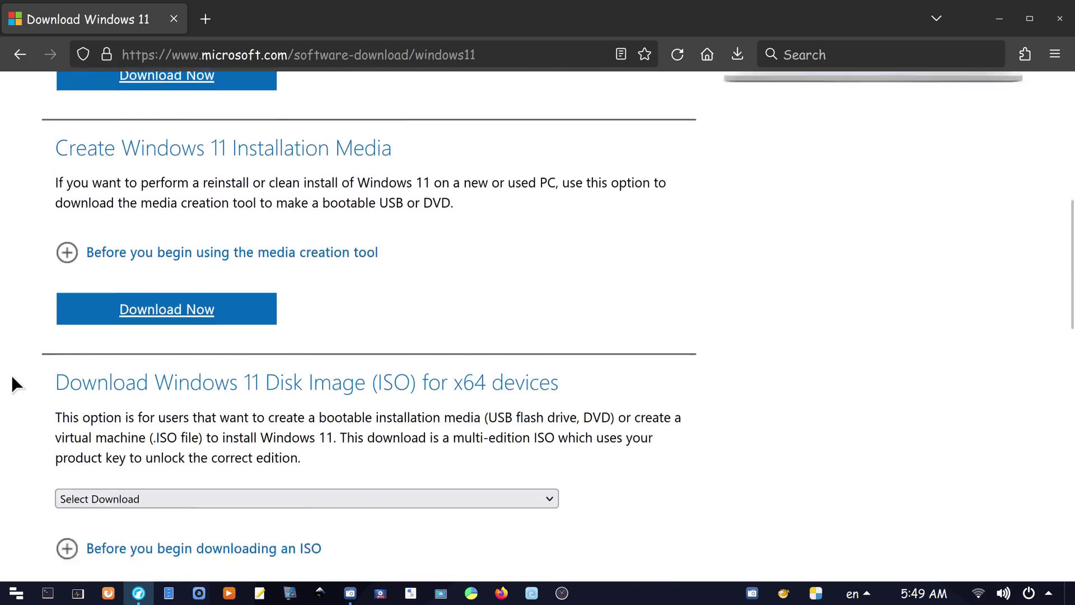
scroll(11, 374, "down", 3)
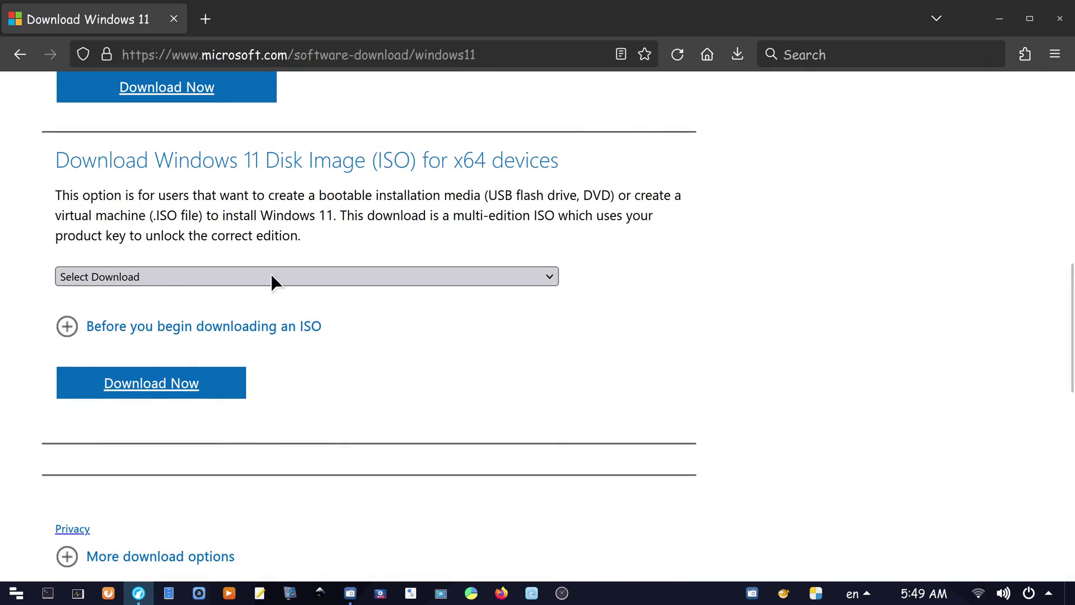
left_click(326, 277)
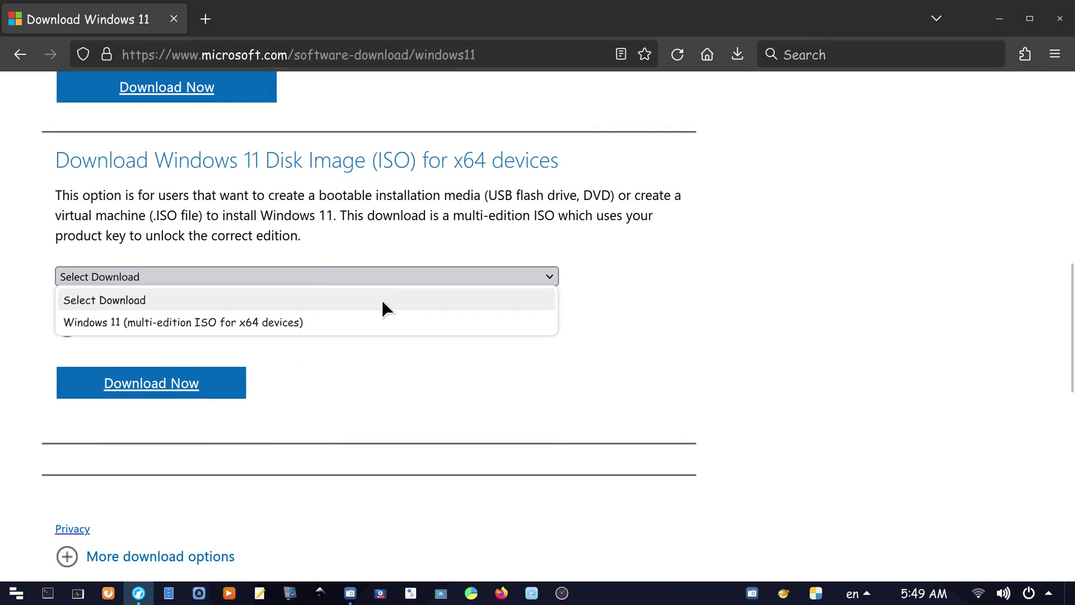
left_click(421, 319)
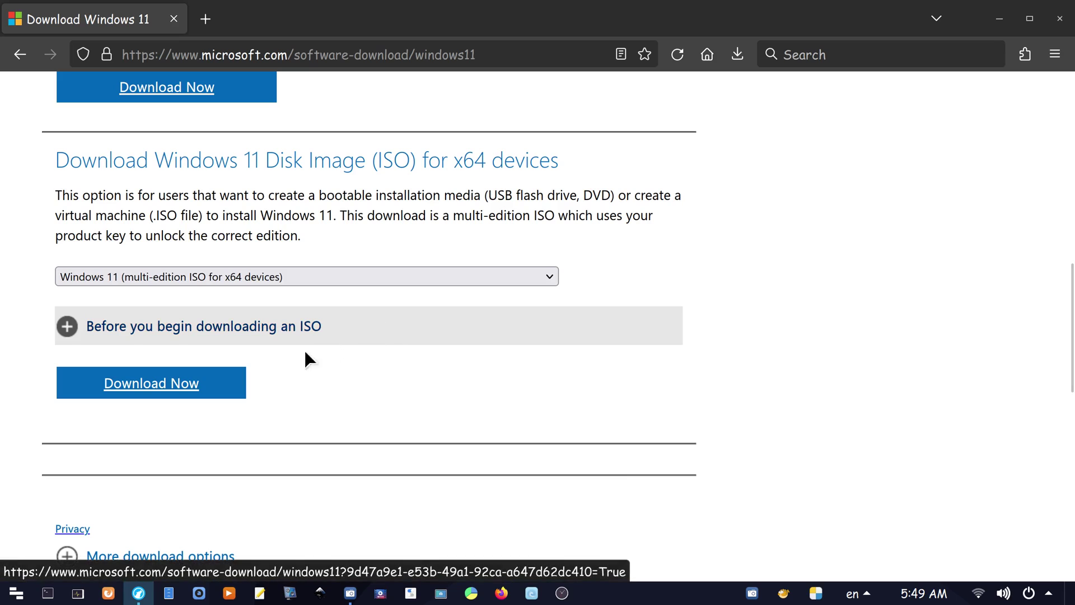
left_click(217, 382)
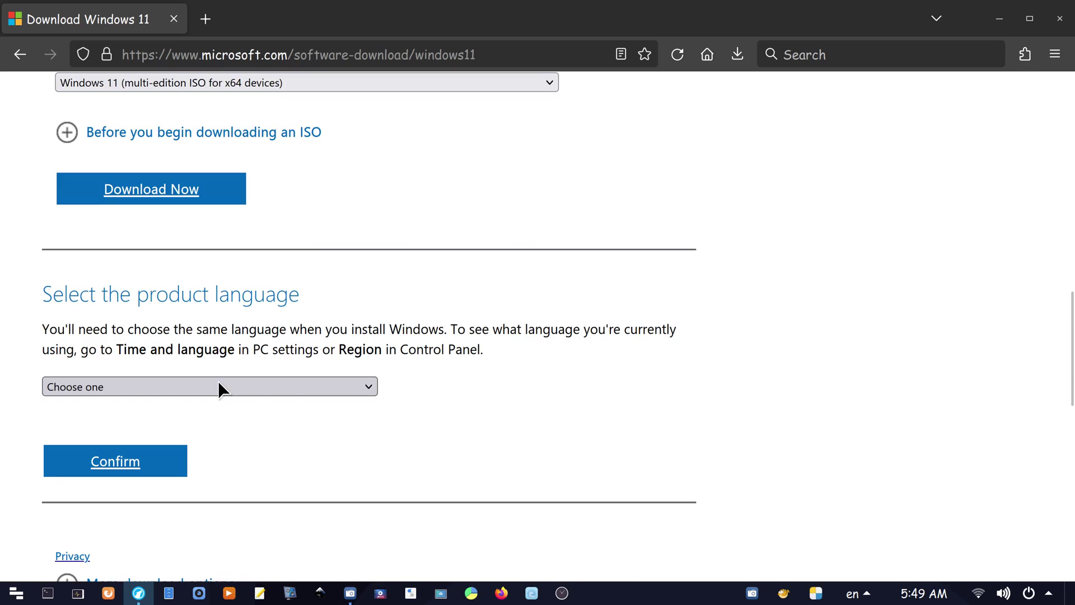
left_click(335, 385)
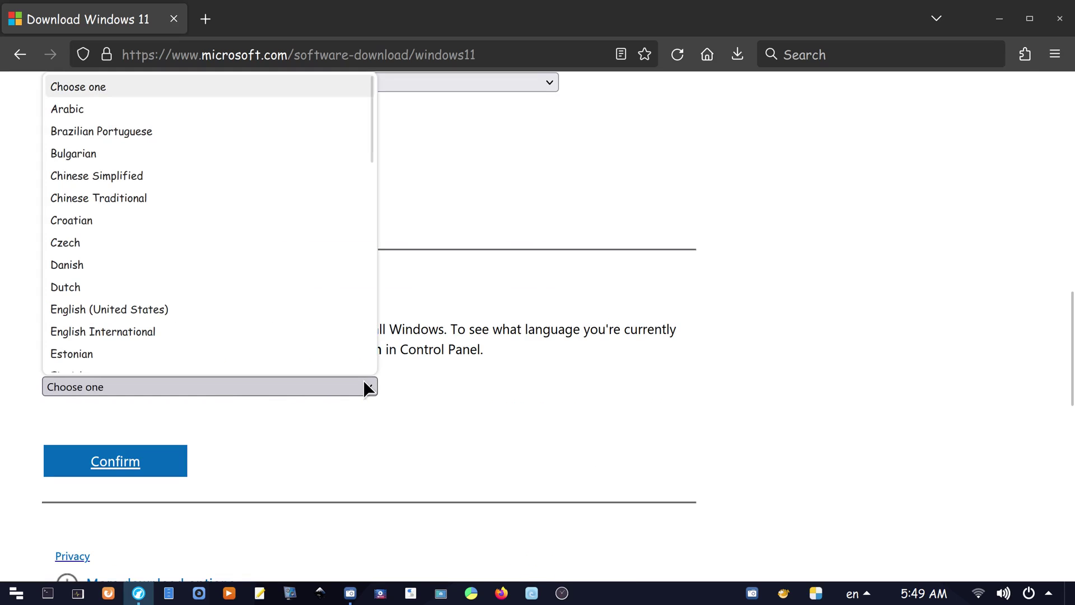
left_click(319, 296)
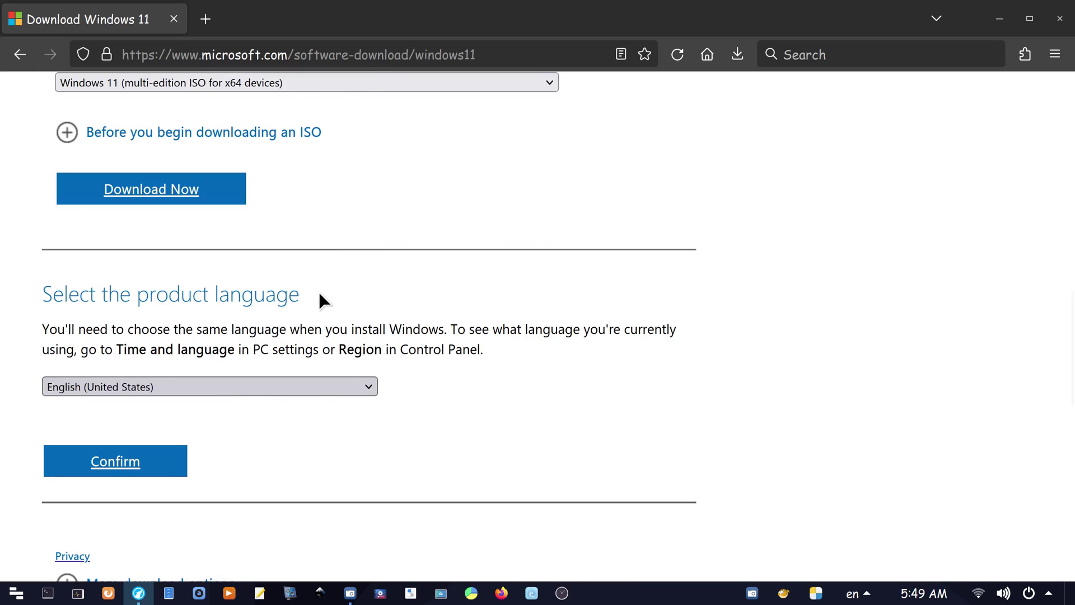
left_click(178, 467)
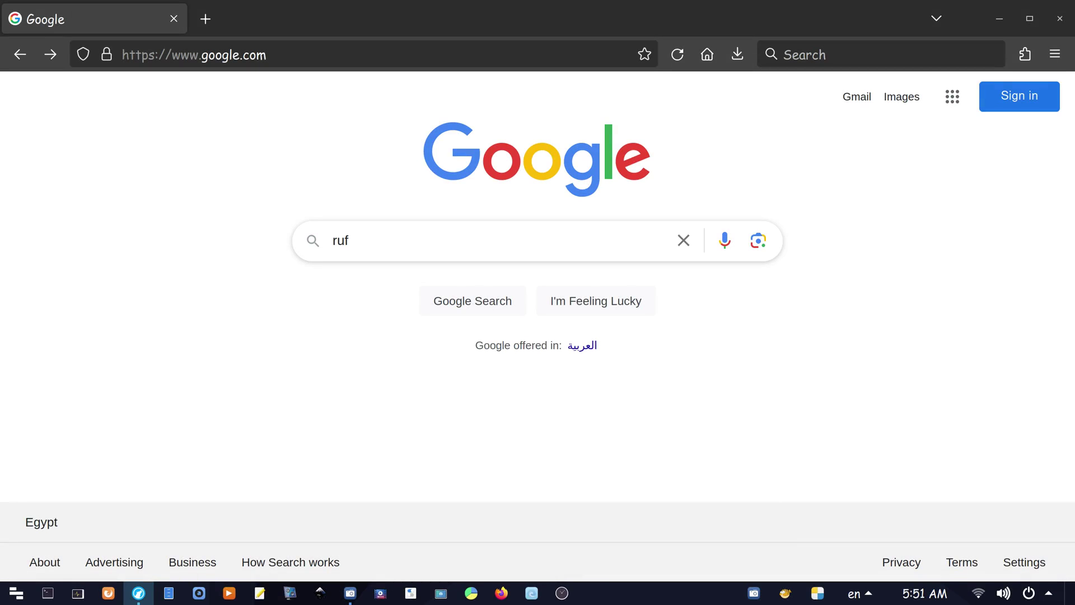
type("us")
Search for 'rufus' and download rufus-4.4p.exe from rufus.ie.
key("Return")
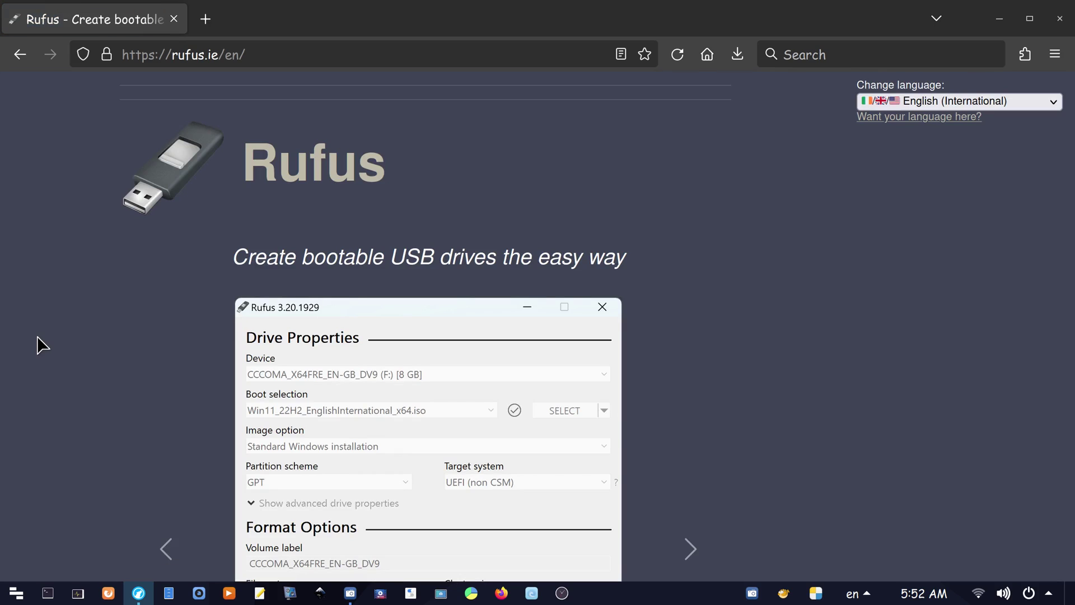
scroll(40, 345, "down", 1)
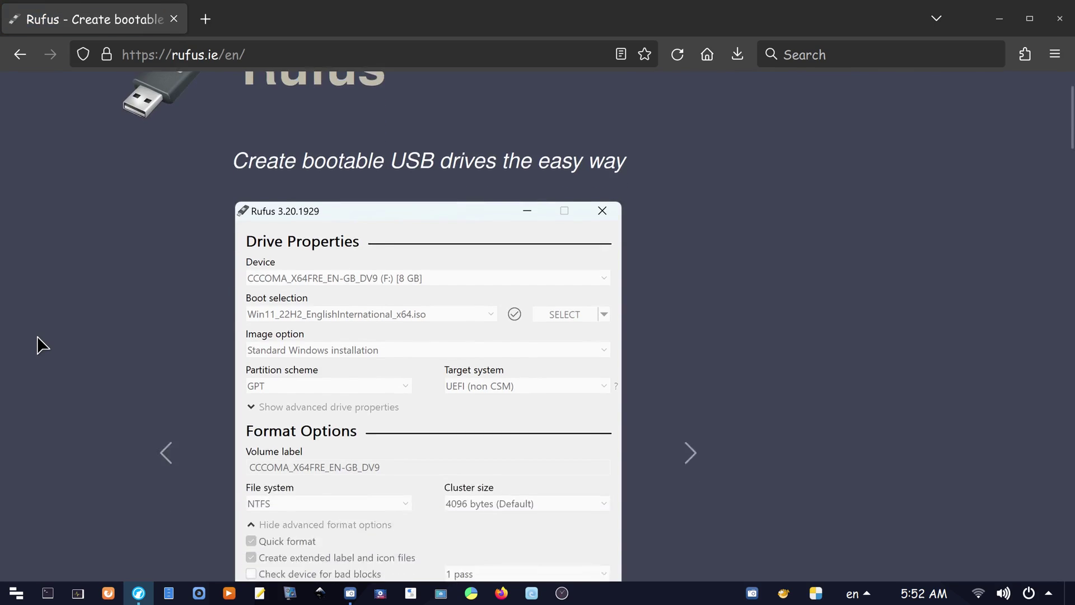
scroll(40, 344, "down", 3)
scroll(40, 345, "down", 3)
scroll(39, 345, "down", 2)
scroll(39, 344, "down", 2)
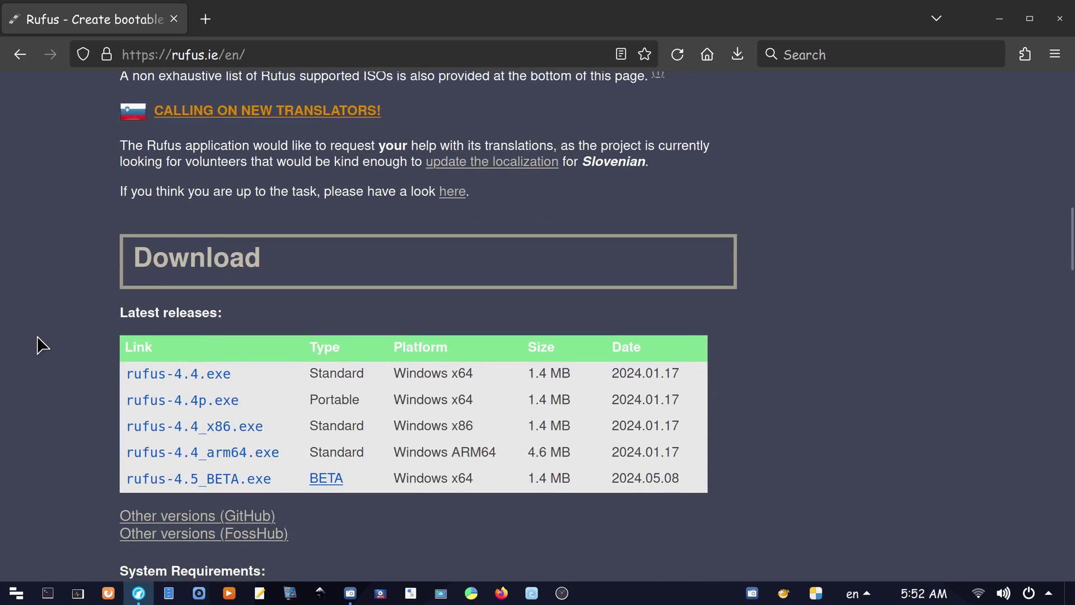
scroll(40, 345, "down", 1)
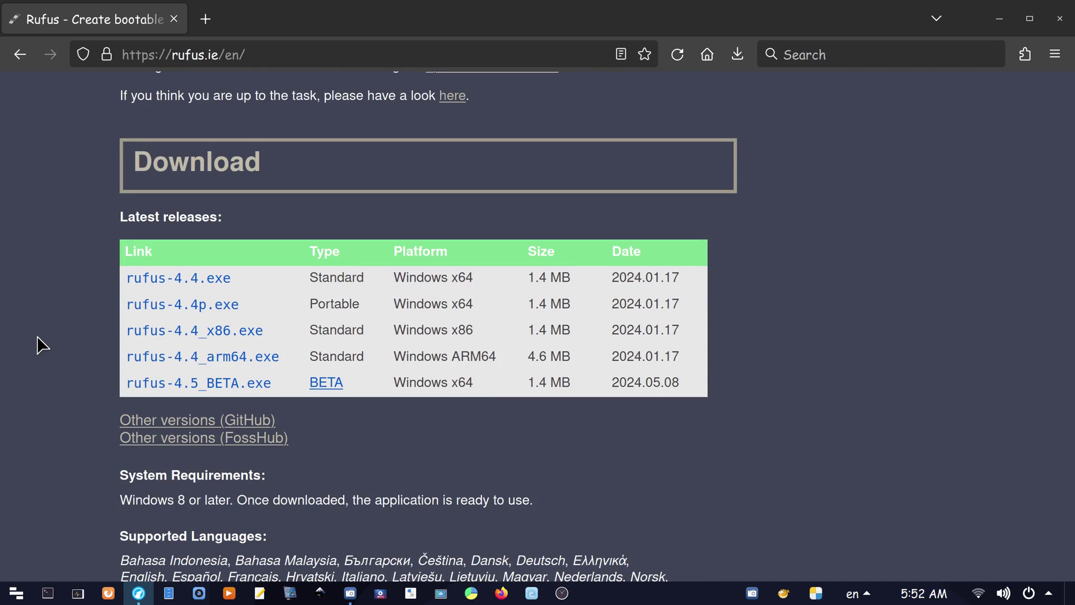
left_click(162, 312)
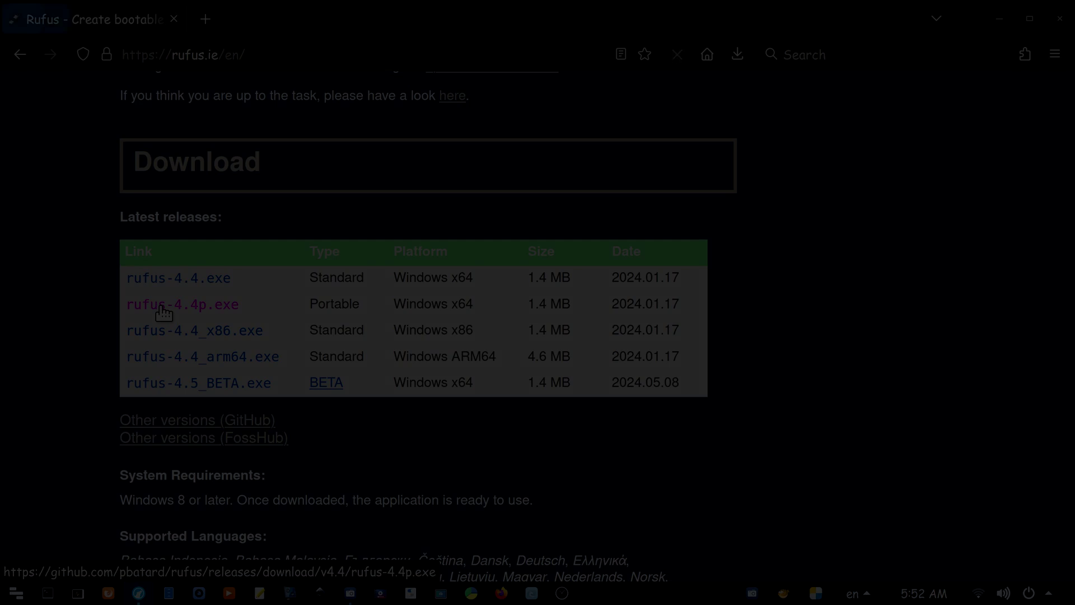
Check that the 14.4 GB TOSHIBA (D:) drive is empty, then close File Explorer.
key("Right")
key("Right")
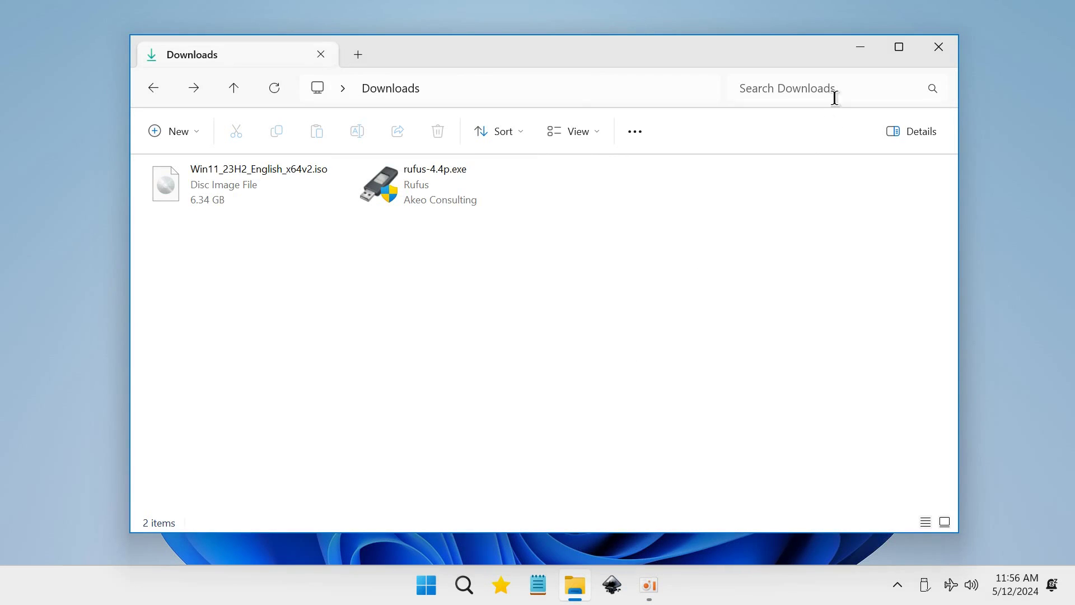
left_click(859, 49)
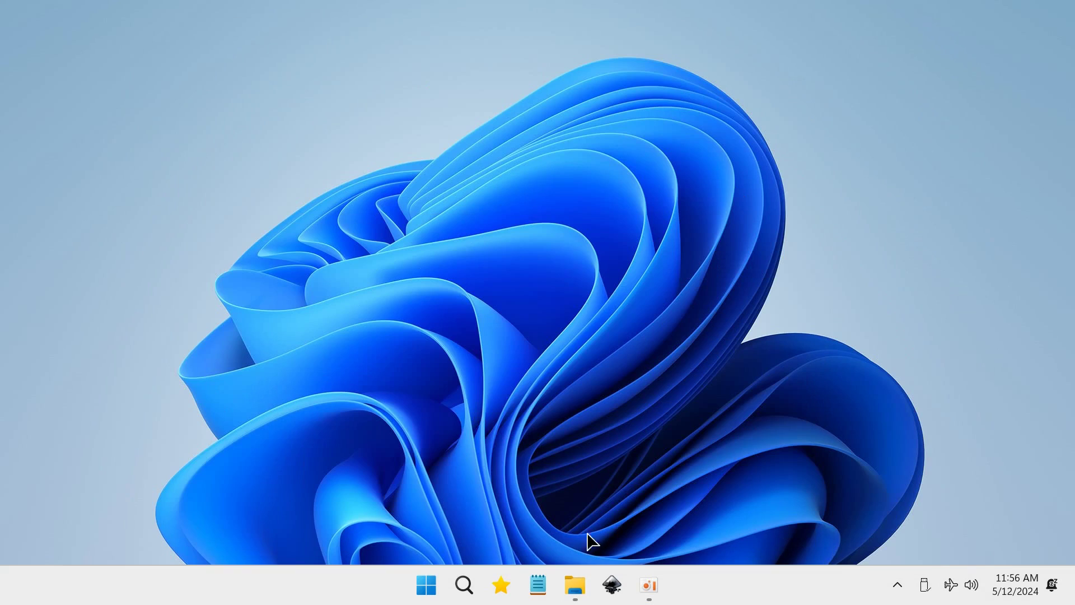
left_click(573, 581)
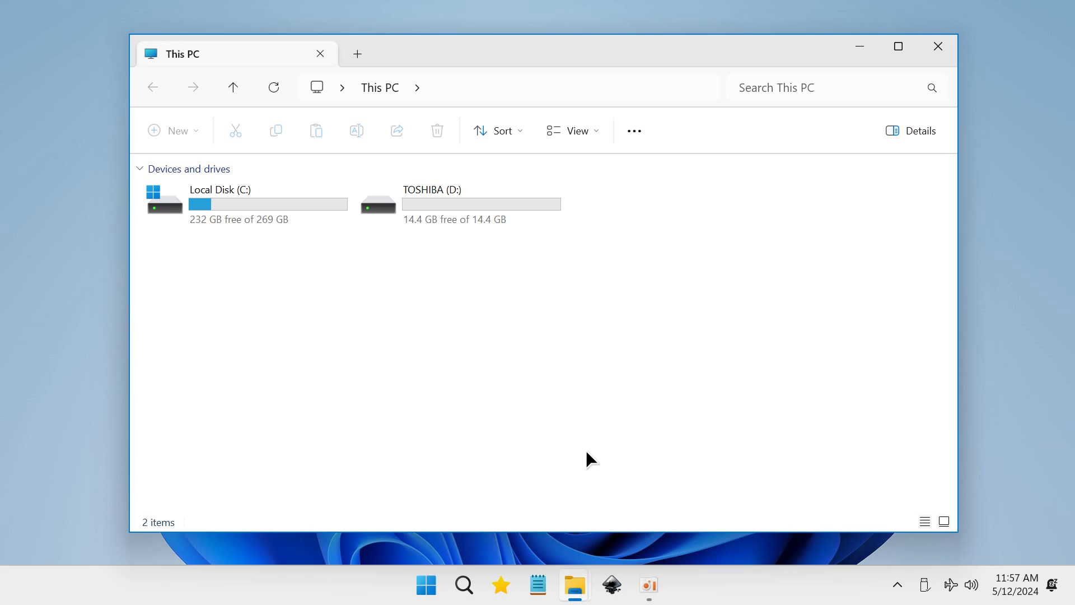
double_click(438, 217)
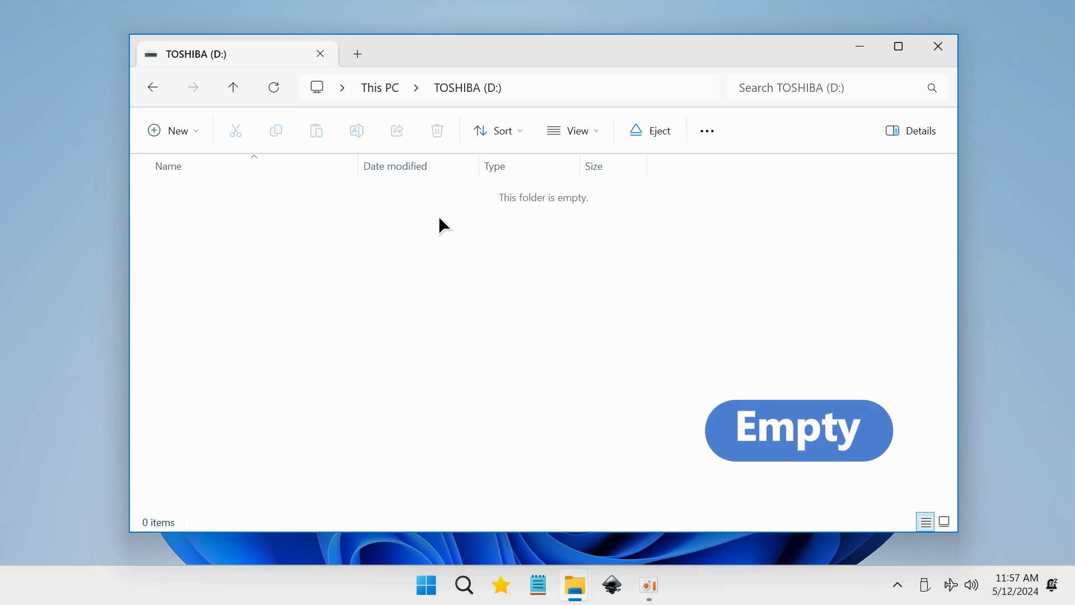
left_click(939, 48)
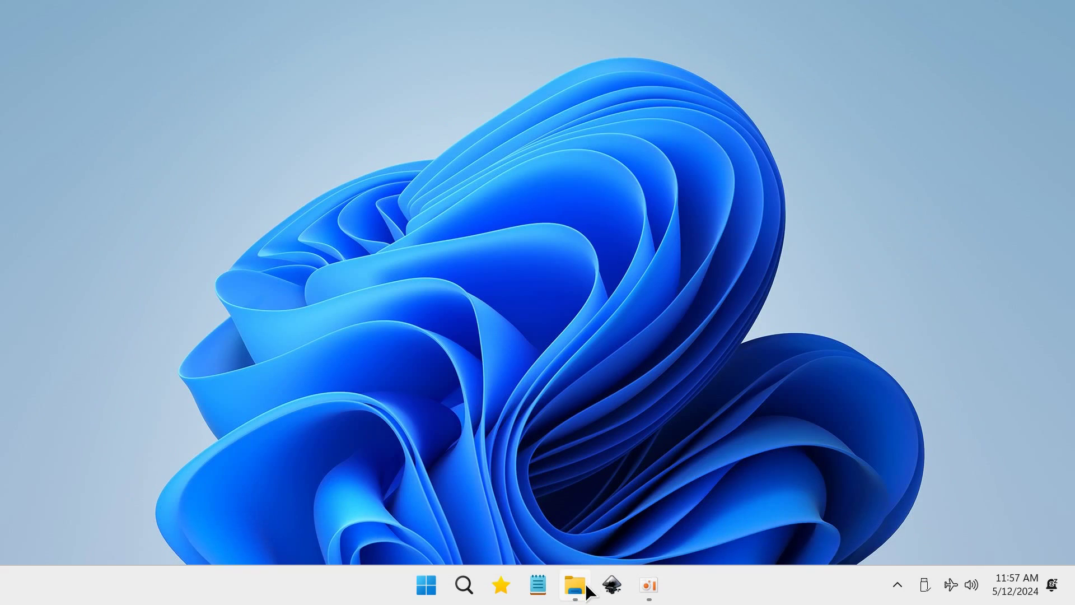
Run rufus-4.4p.exe as administrator, decline online update checks, and close the Downloads window.
left_click(574, 585)
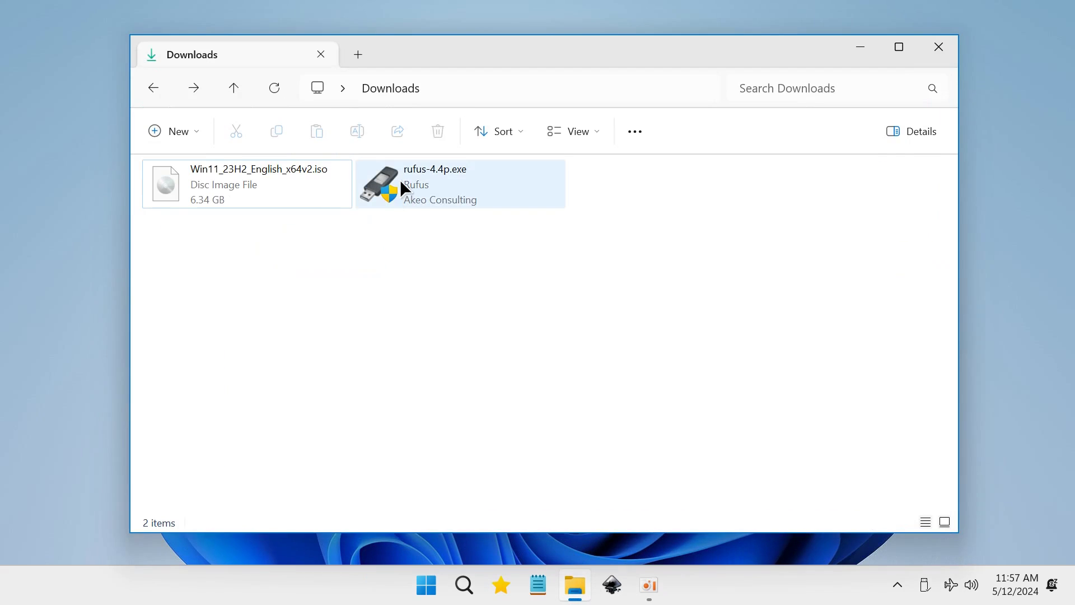
right_click(399, 179)
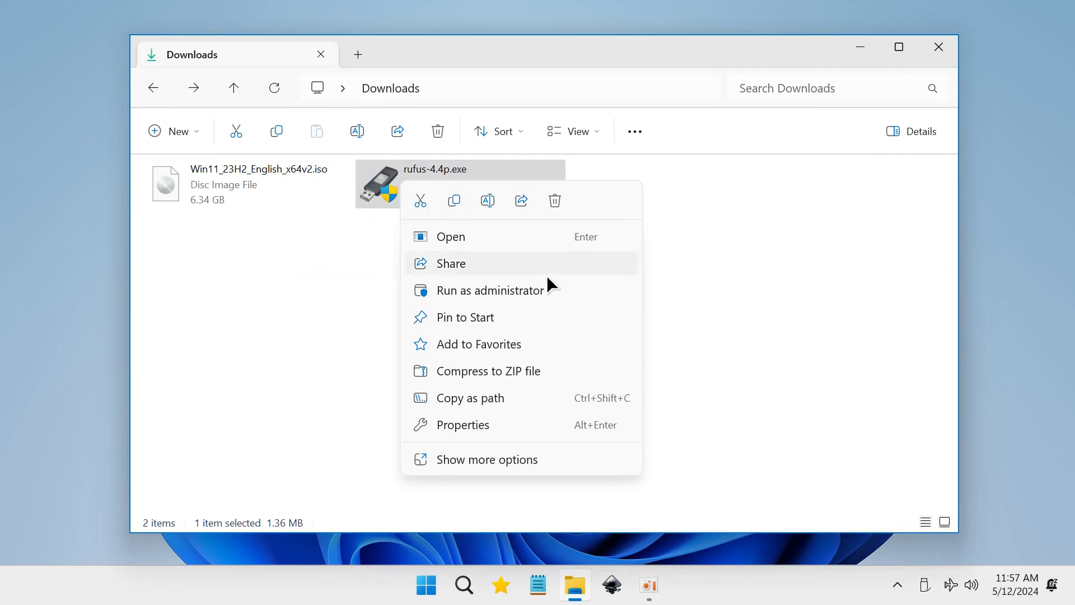
left_click(562, 289)
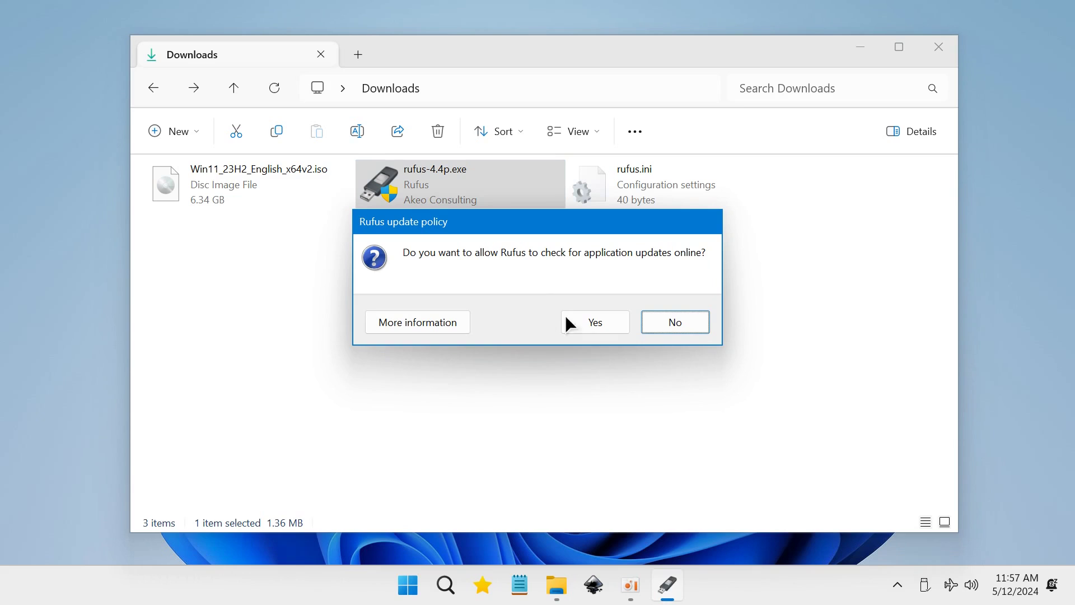
left_click(652, 322)
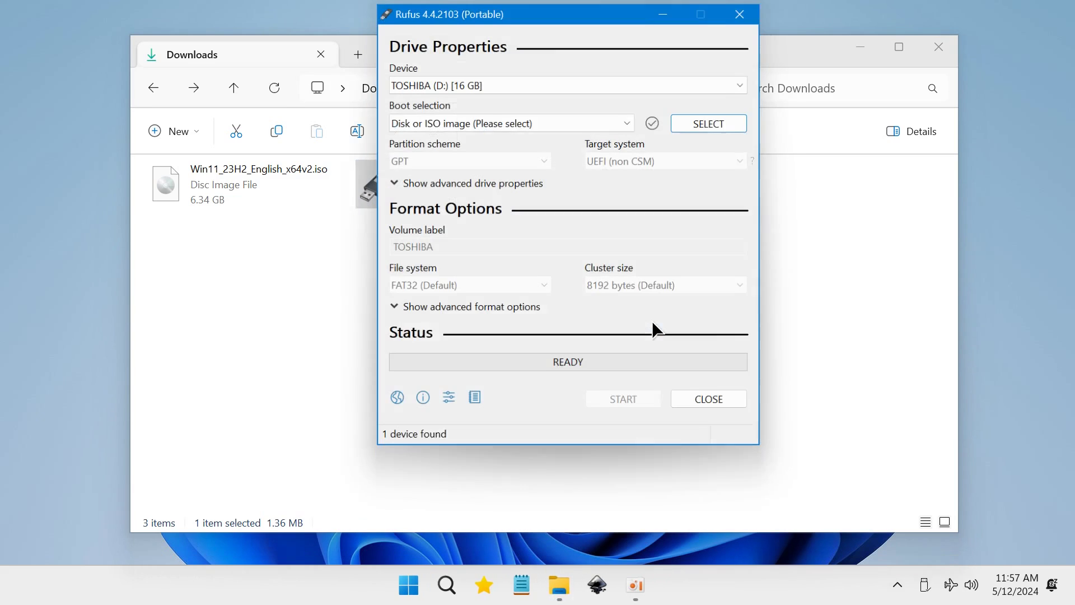
left_click(933, 48)
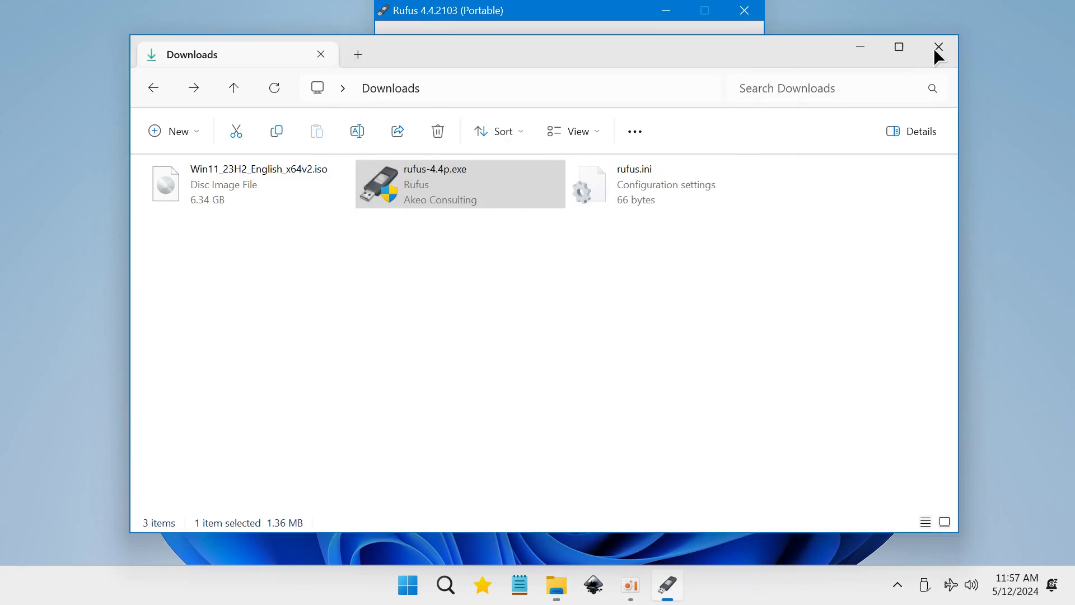
left_click_drag(622, 15, 576, 43)
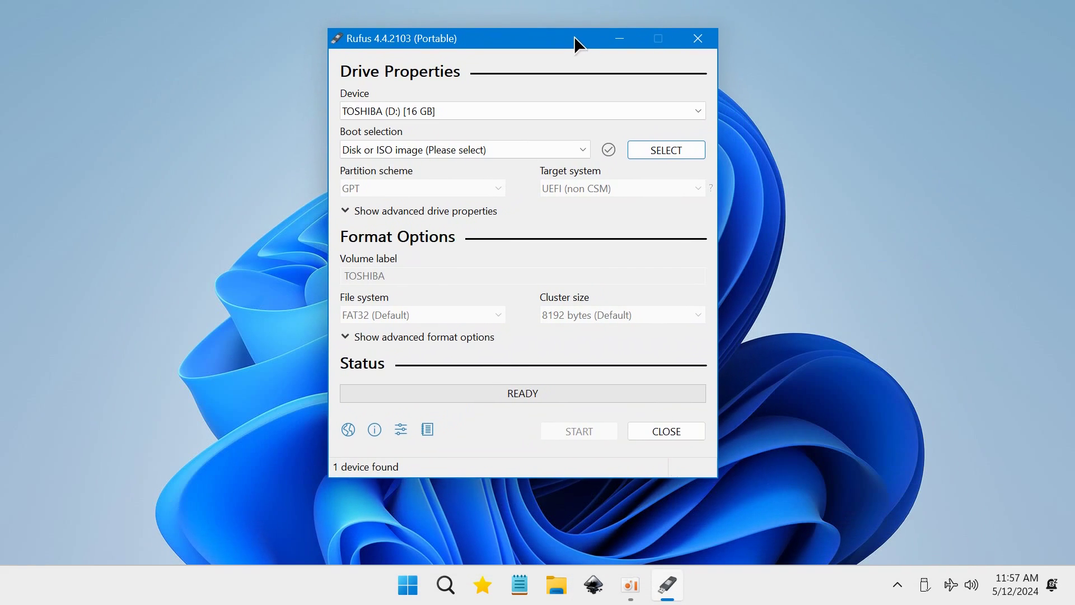
left_click(586, 109)
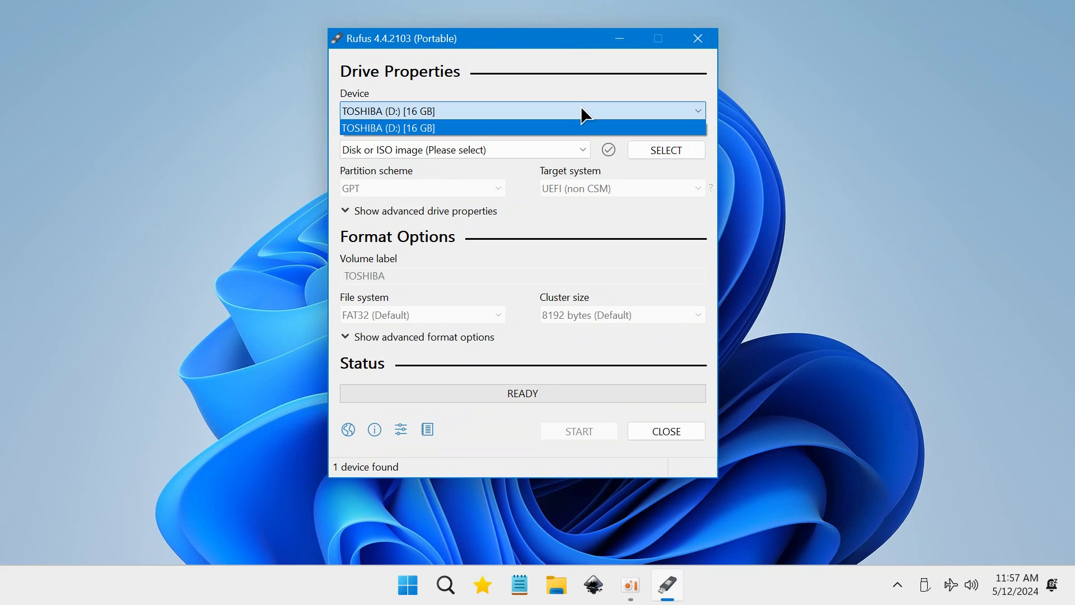
left_click(582, 108)
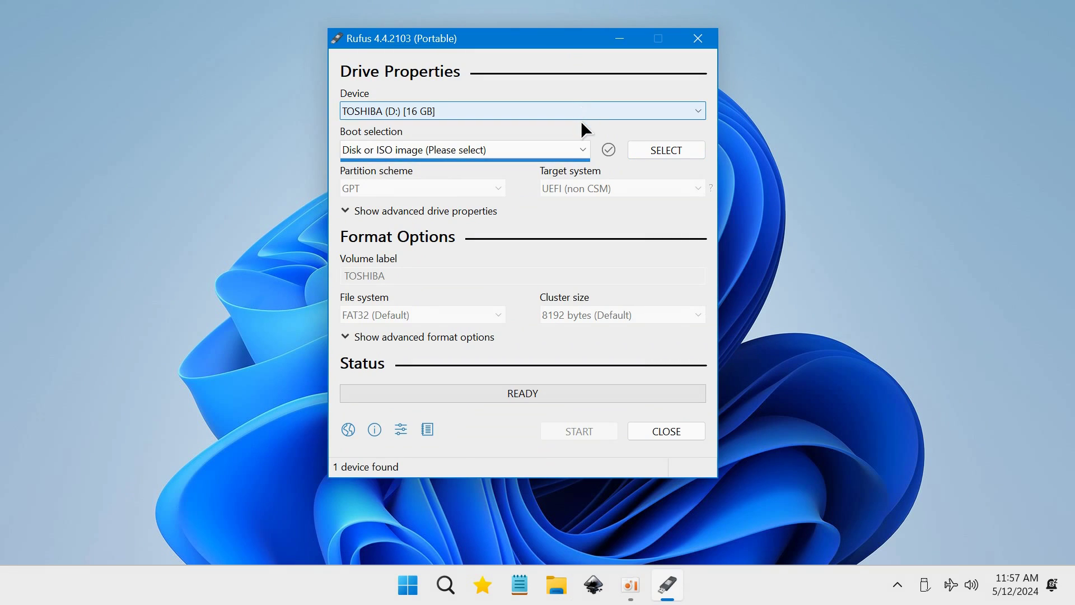
left_click(579, 147)
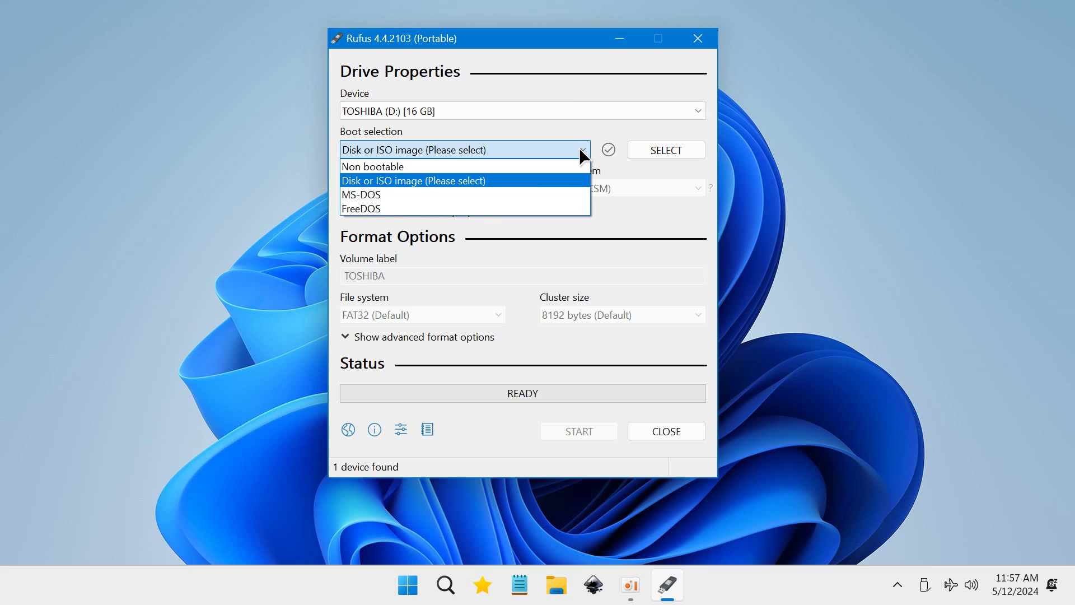
Load Win11_23H2_English_x64v2.iso from Downloads as the Rufus boot image.
left_click(578, 148)
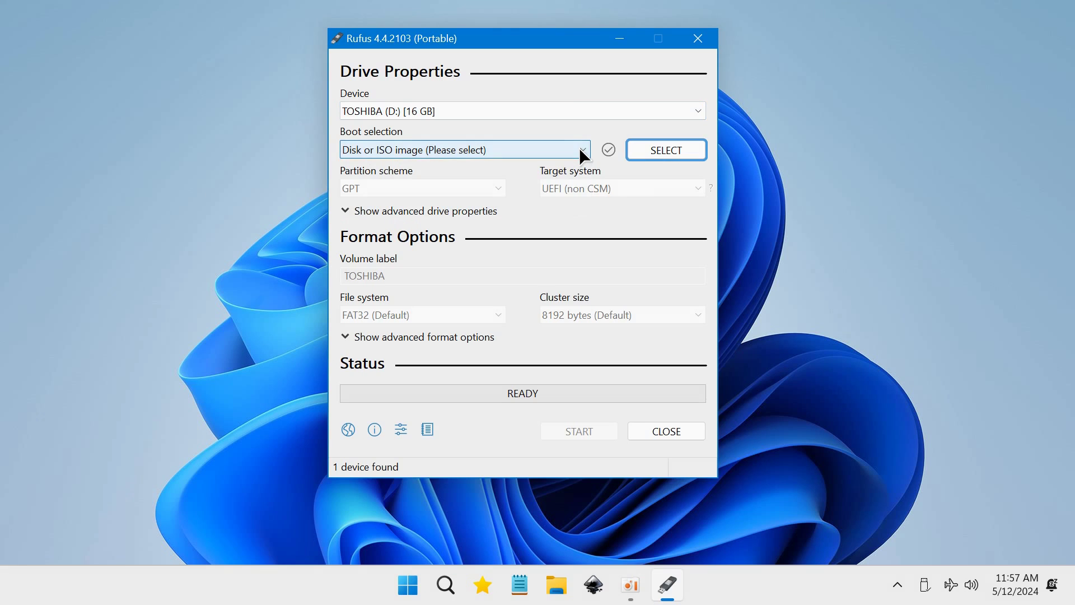
left_click(693, 149)
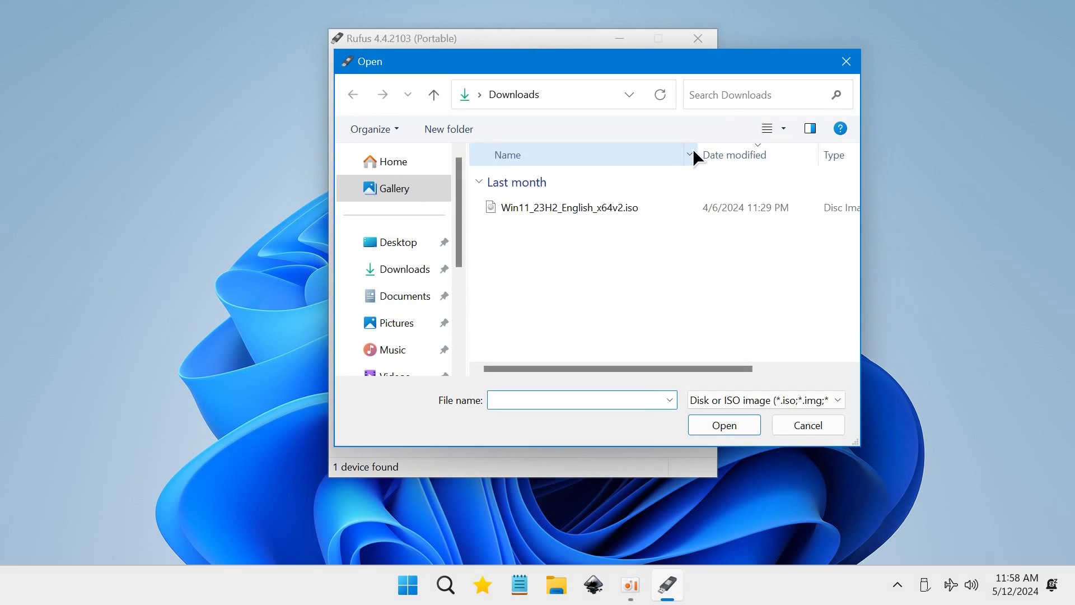
left_click(599, 205)
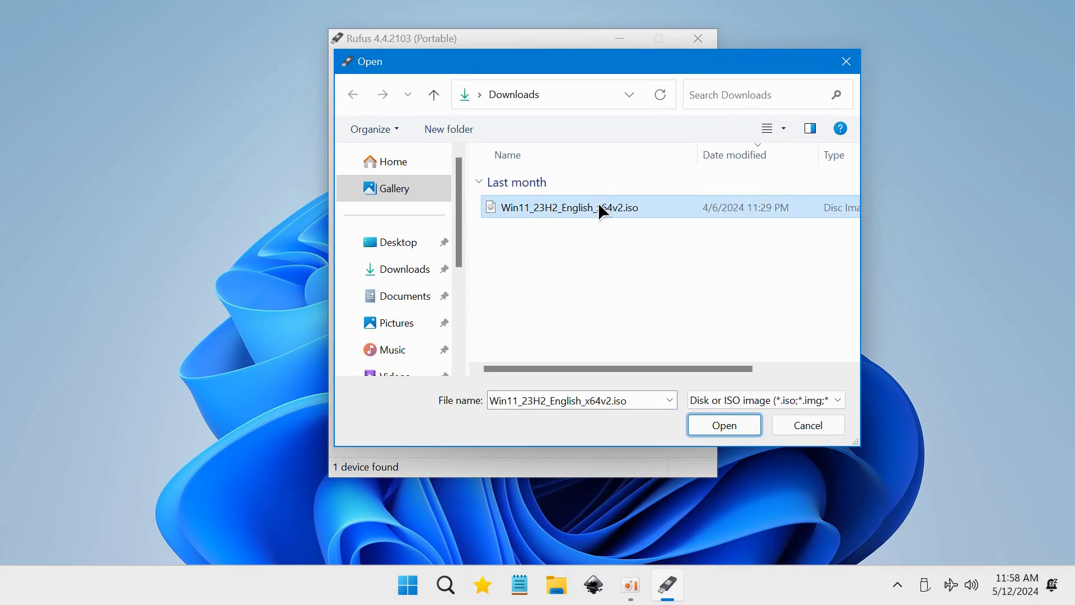
left_click(724, 425)
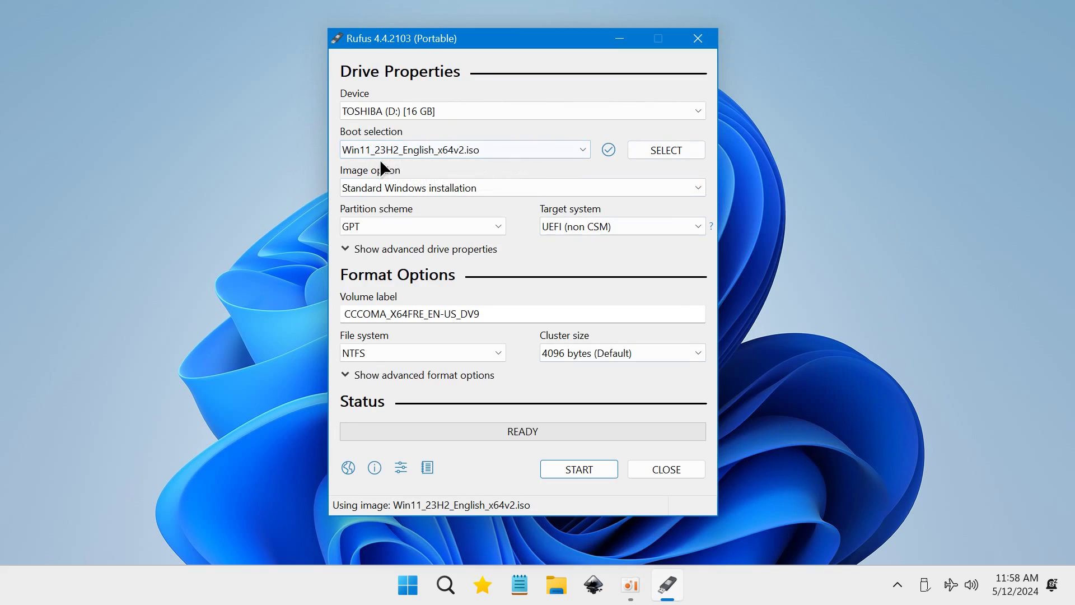
left_click(517, 187)
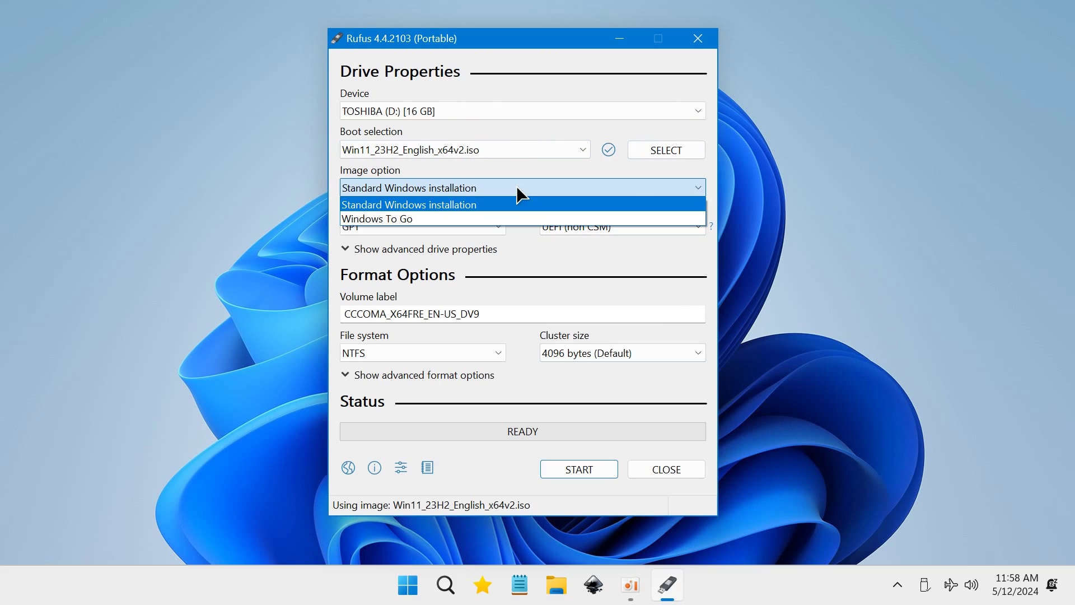
left_click(517, 186)
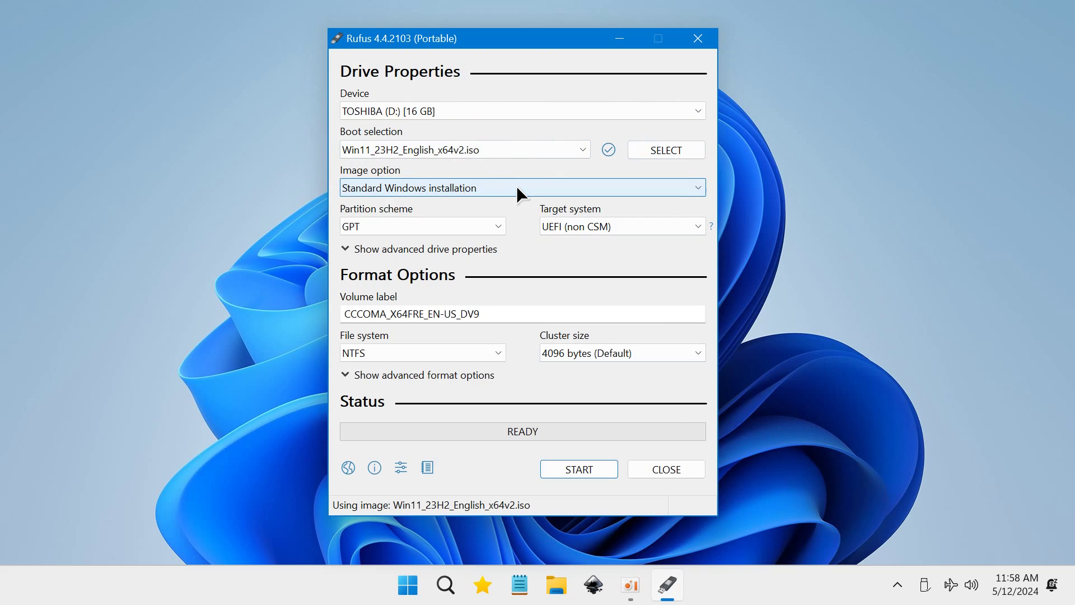
left_click(500, 225)
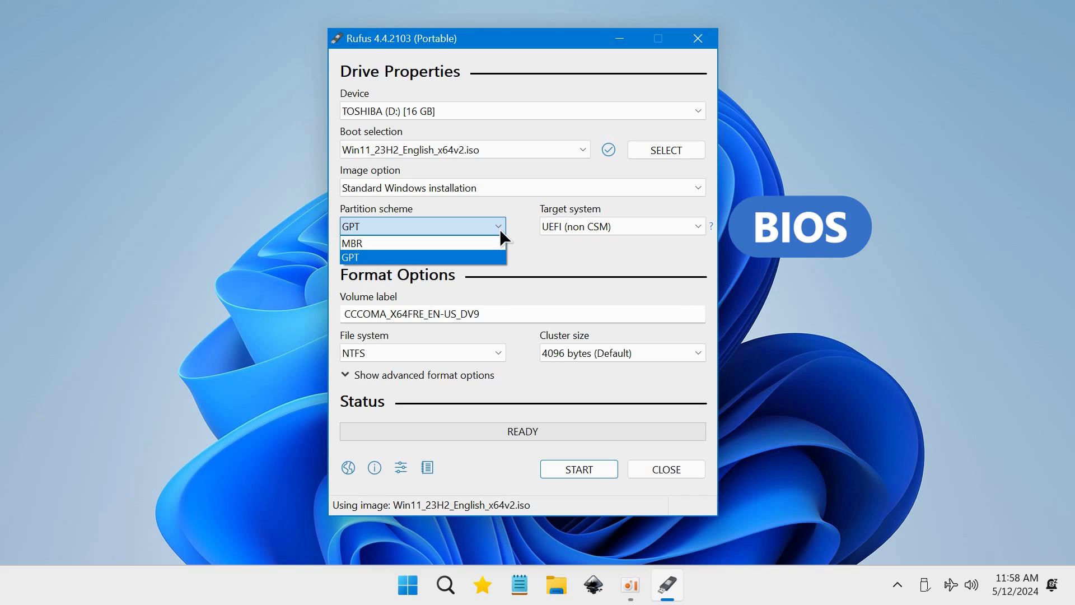
left_click(495, 241)
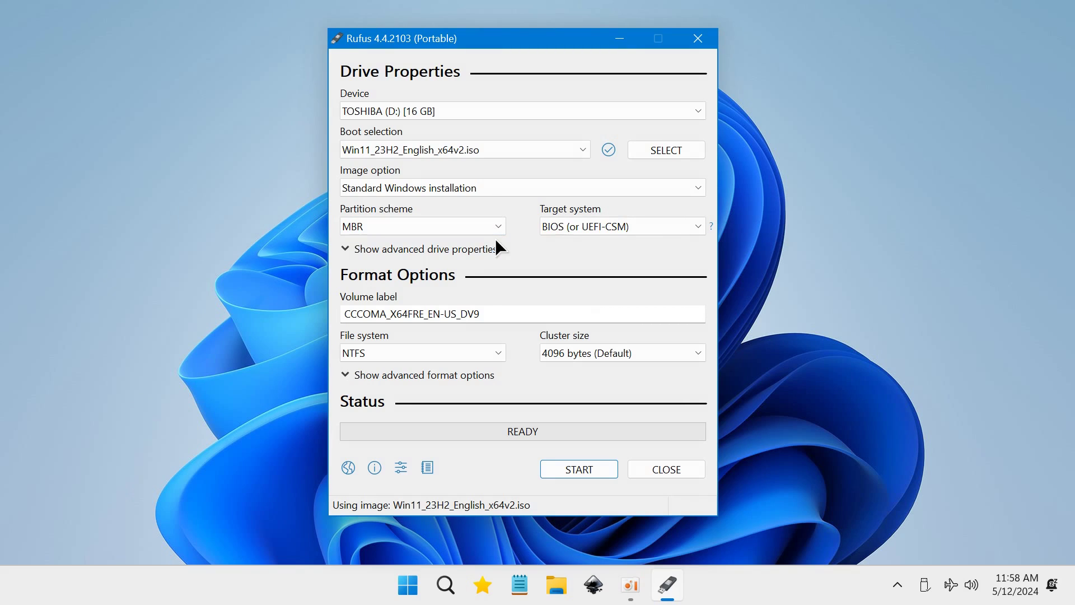
left_click(498, 226)
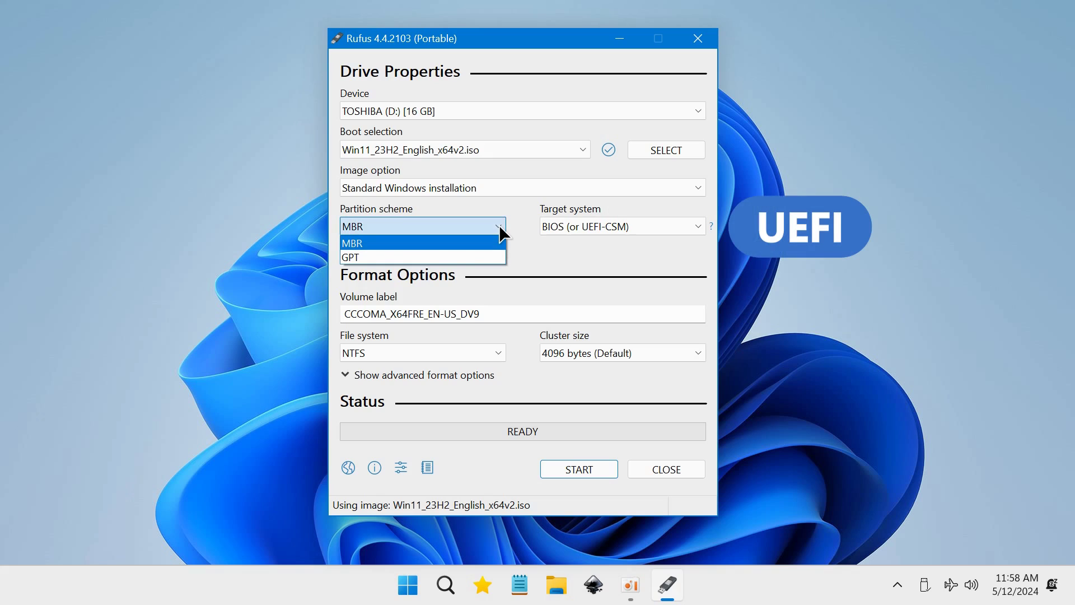
left_click(496, 255)
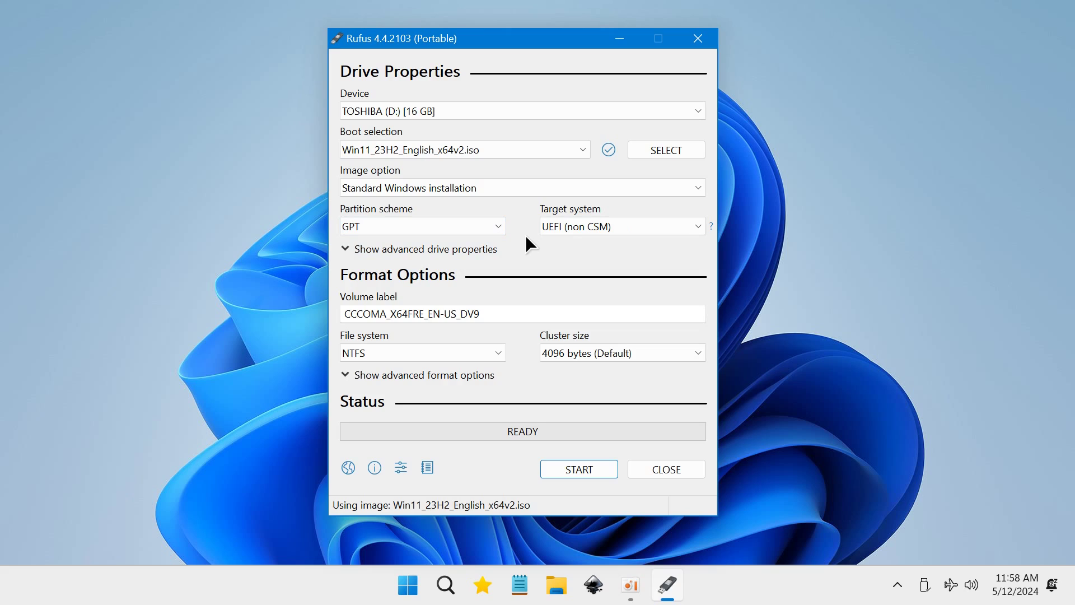
left_click(495, 310)
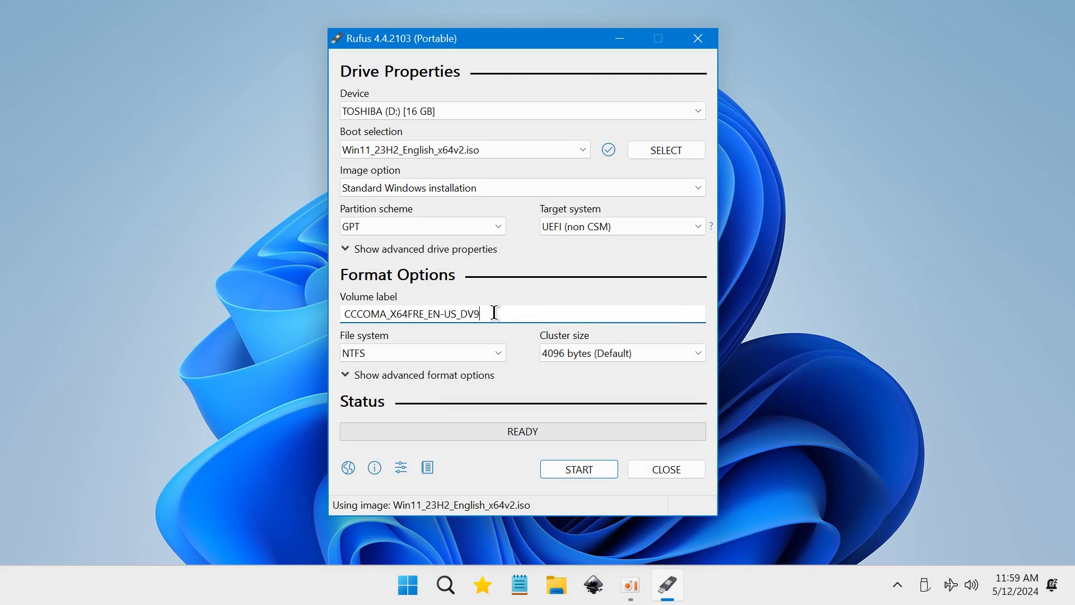
Start the write and set a local username, matching regional options, and no BitLocker encryption.
left_click(568, 463)
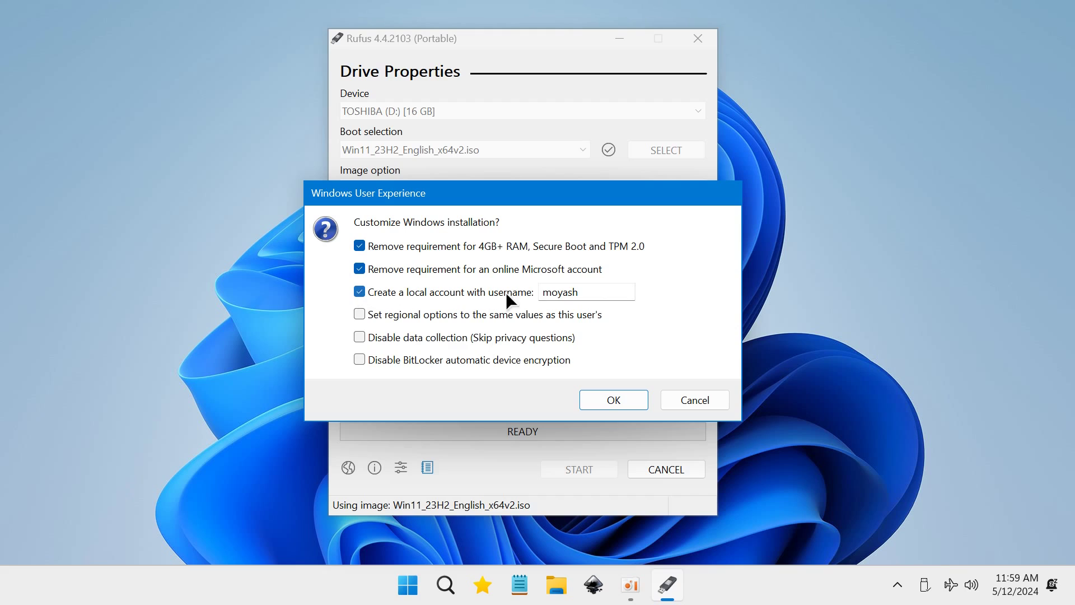
left_click_drag(593, 291, 526, 293)
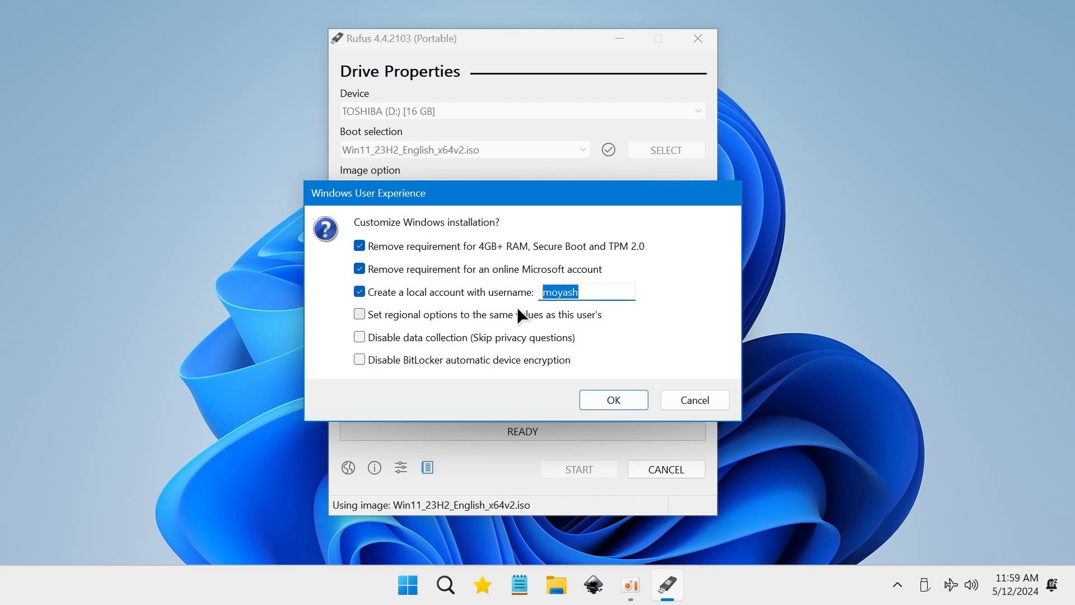
type("Moyash")
left_click(359, 314)
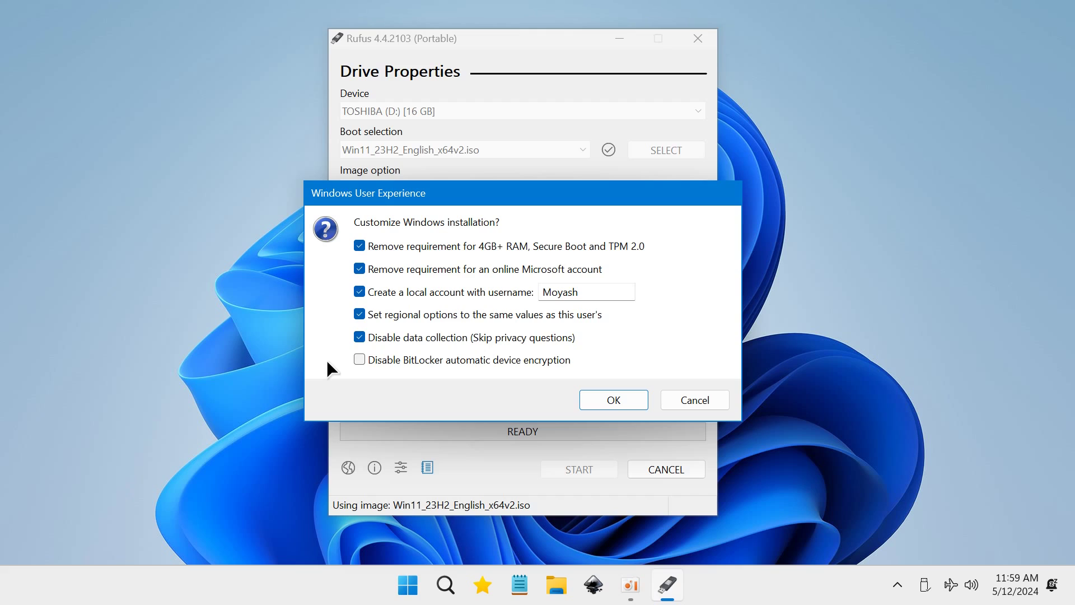
left_click(359, 359)
Confirm the Windows customizations and accept erasing all data on TOSHIBA (D:).
left_click(590, 397)
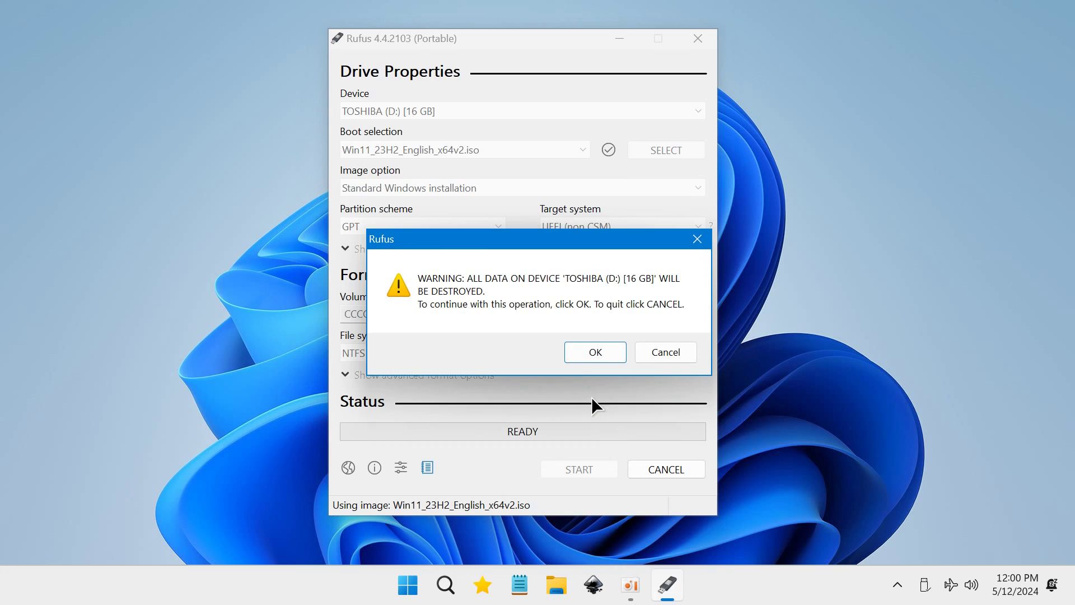
left_click(610, 348)
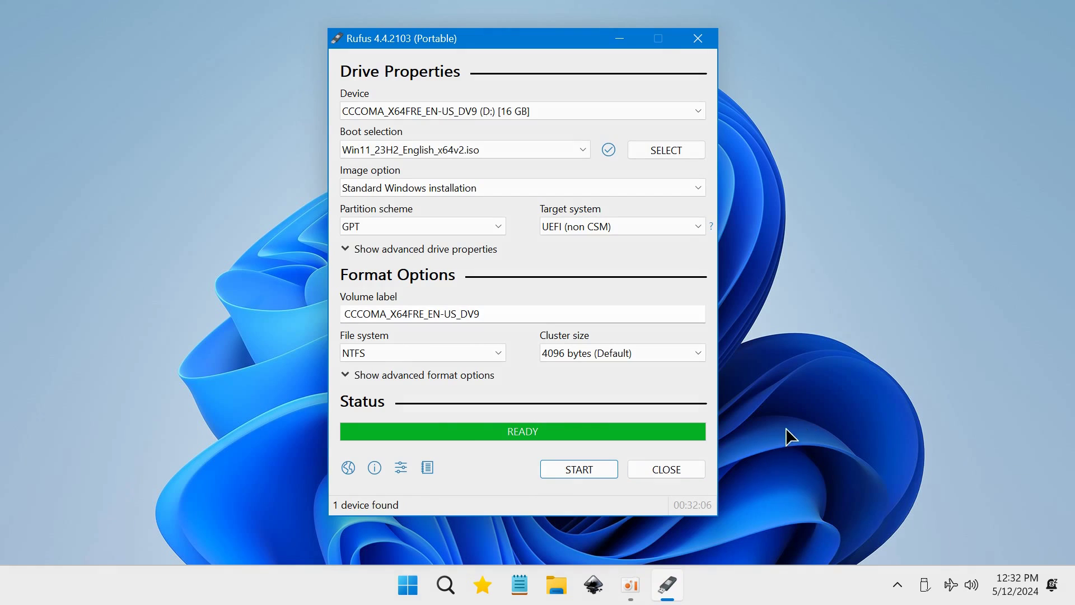
left_click(694, 471)
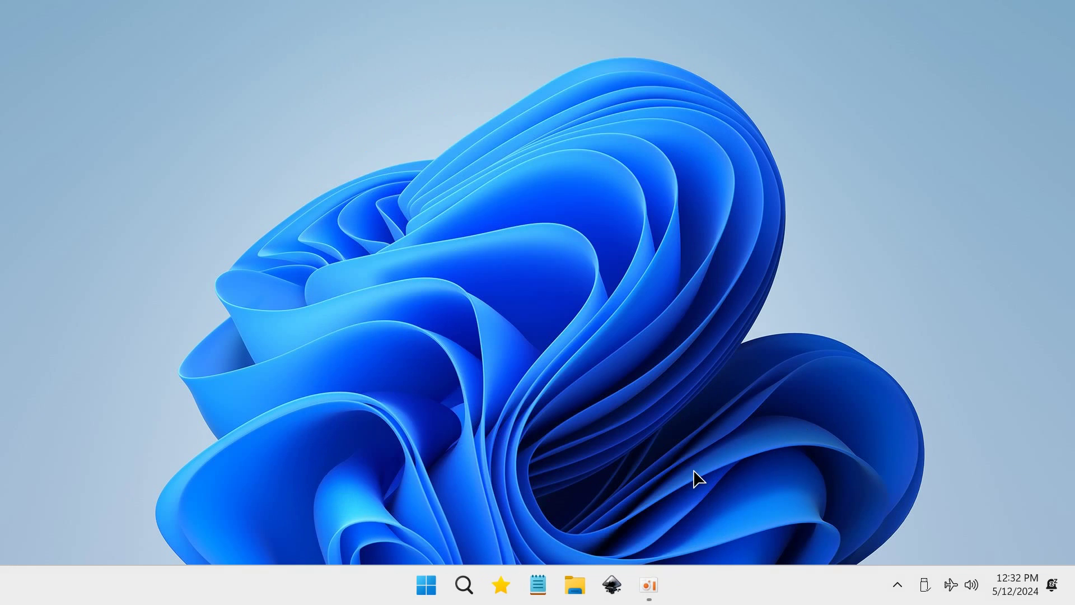
left_click(575, 585)
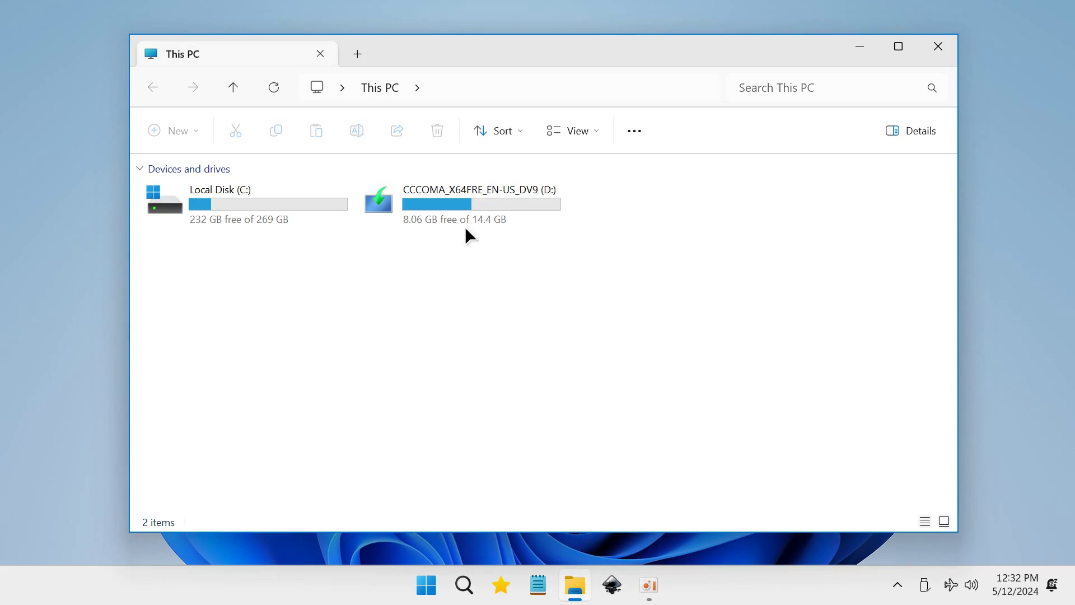
right_click(464, 209)
left_click(499, 258)
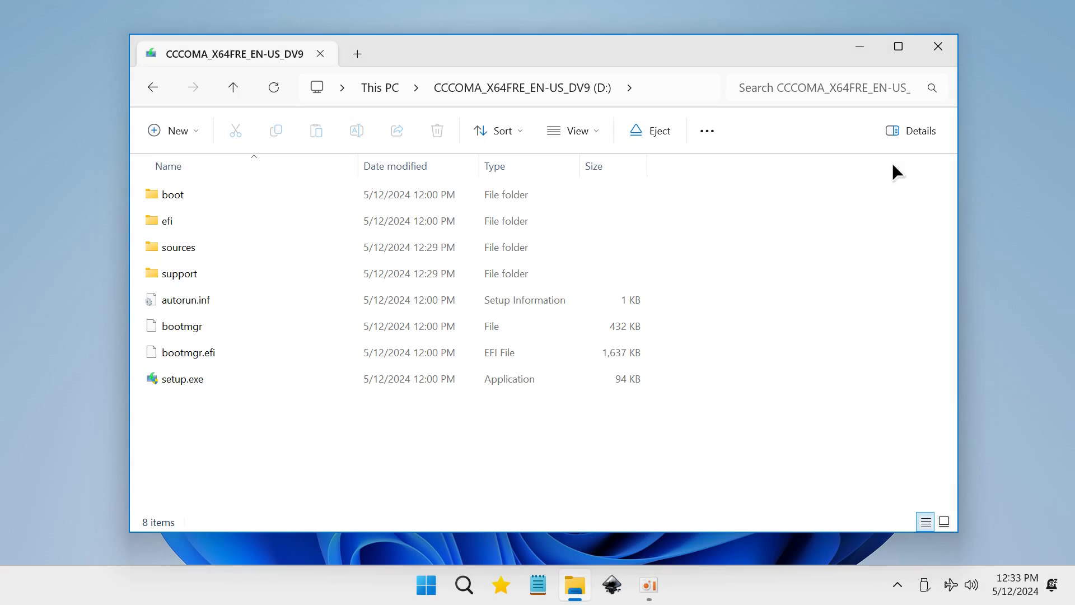
Close File Explorer and open the Start menu.
left_click(939, 47)
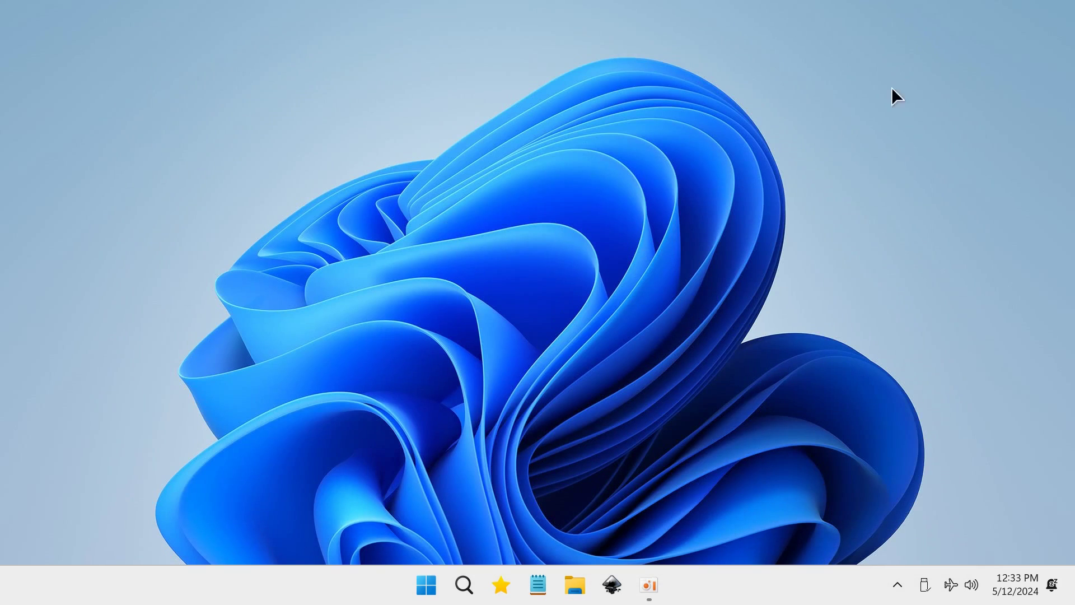
left_click(425, 580)
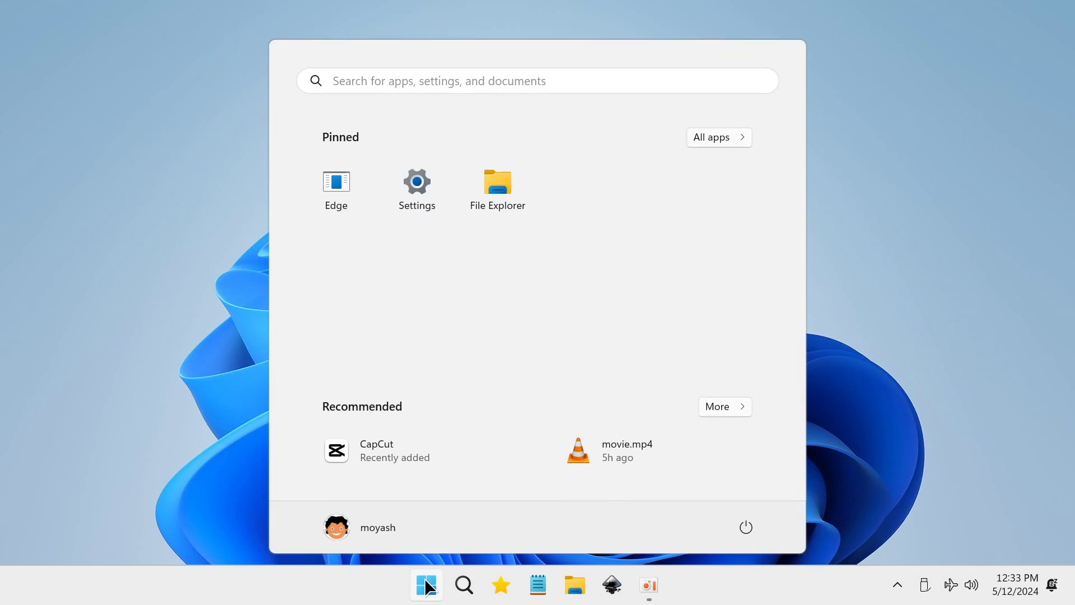